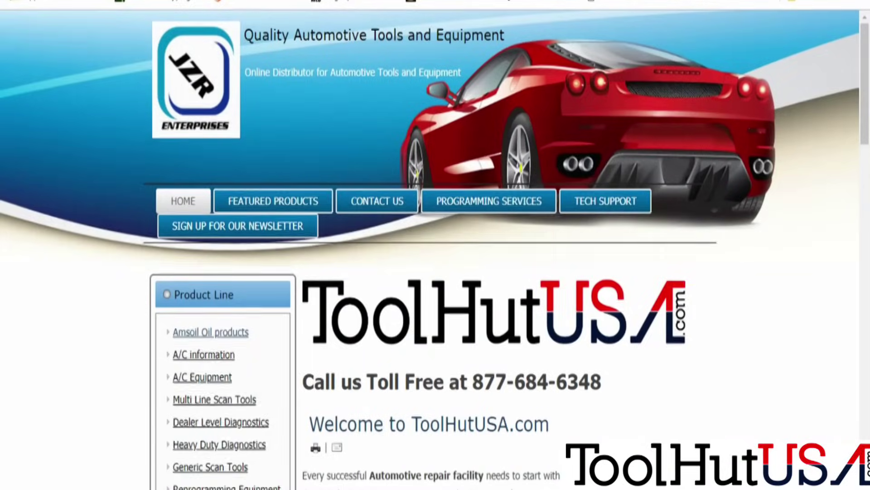
Step: Open a new Chrome tab on the Google start page
key(ctrl+t)
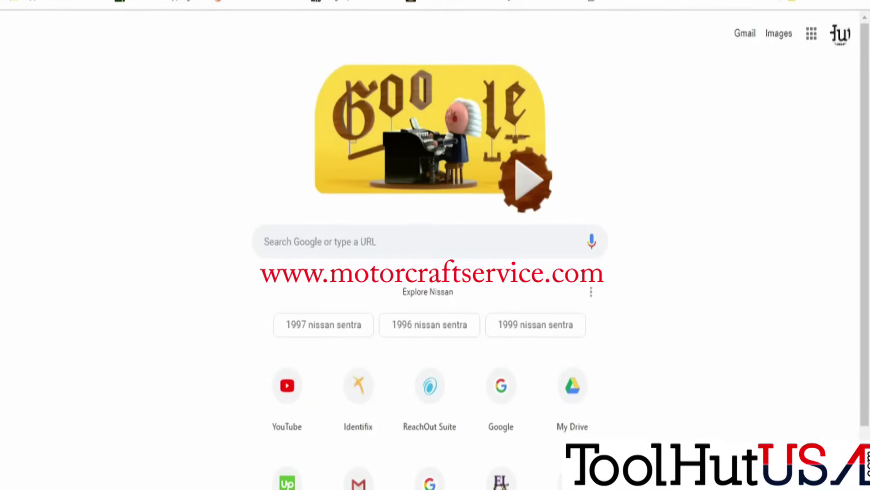
text(www.mo)
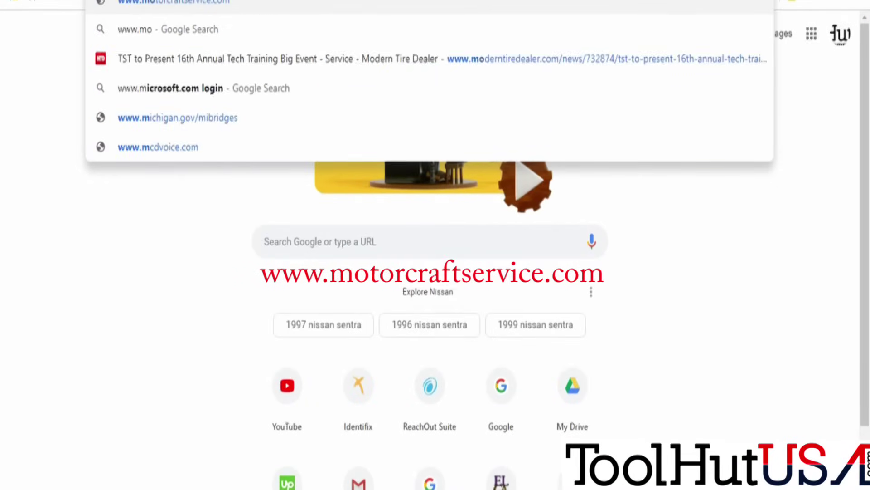
text(torc)
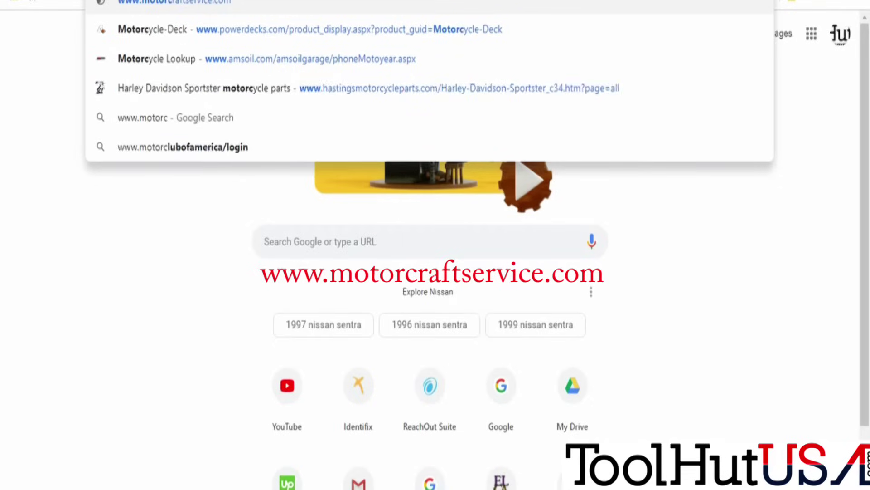
text(raftservice.c)
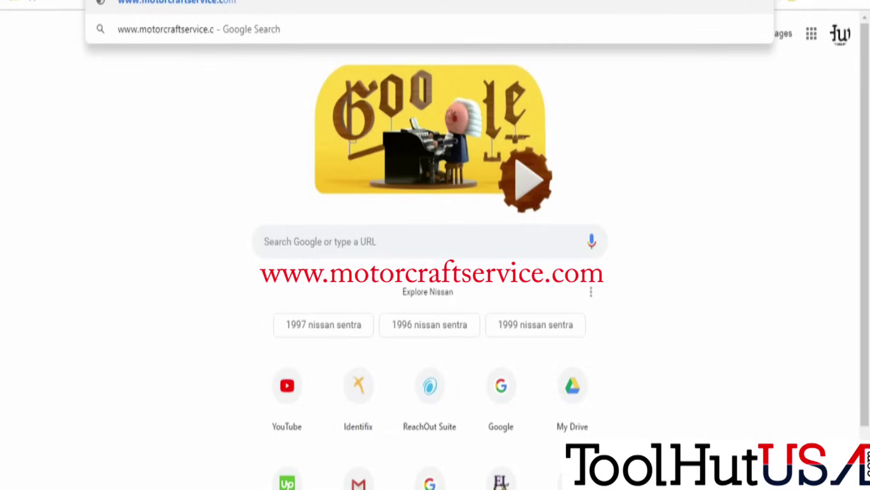
text(om)
key(Return)
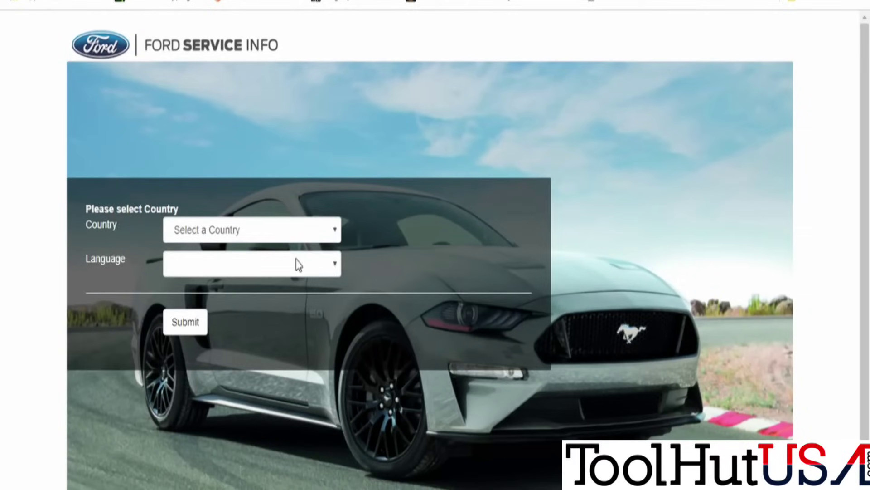
Step: Set the country to United States and submit the country and language form
click(306, 238)
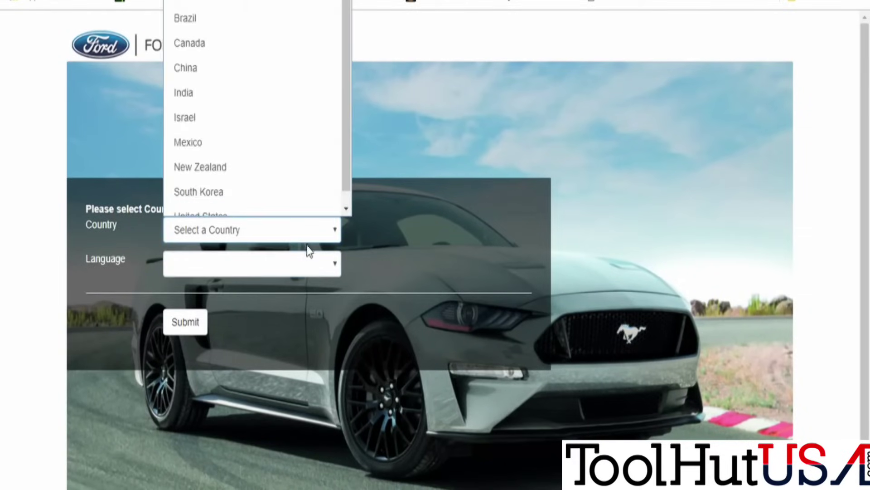
click(304, 195)
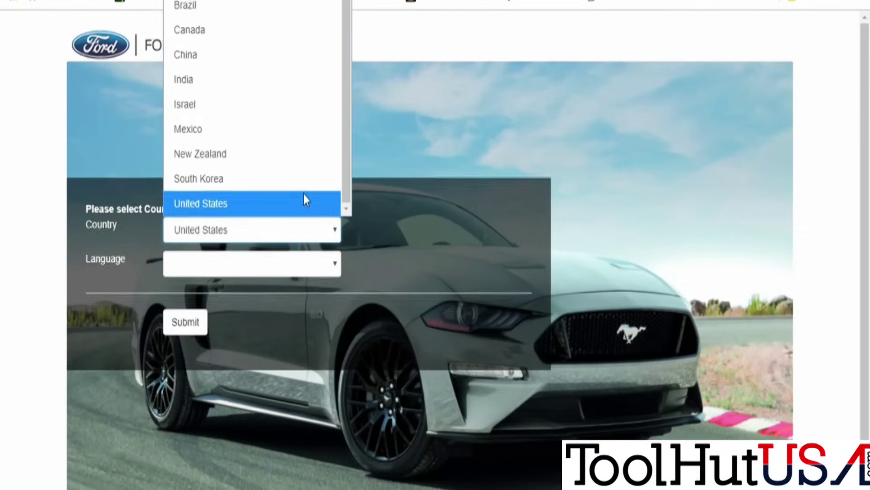
click(194, 329)
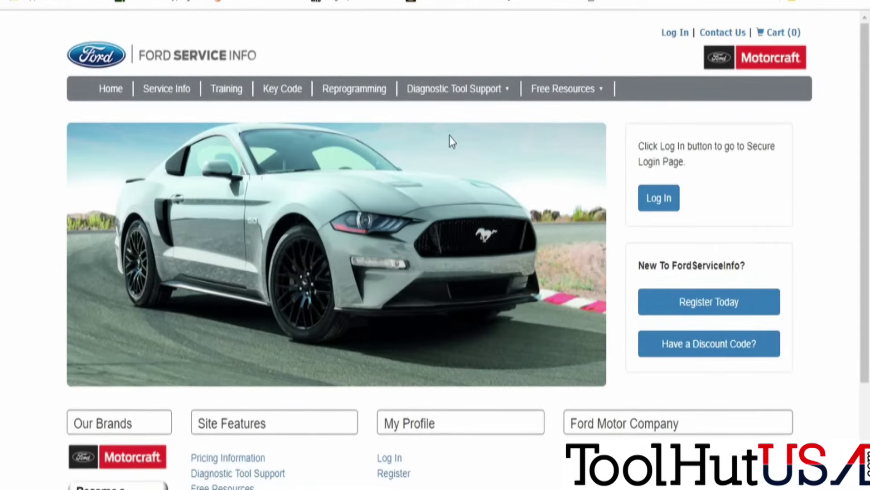
Step: Go to Diagnostic Tool Support > FJDS Support > Download Software
click(480, 91)
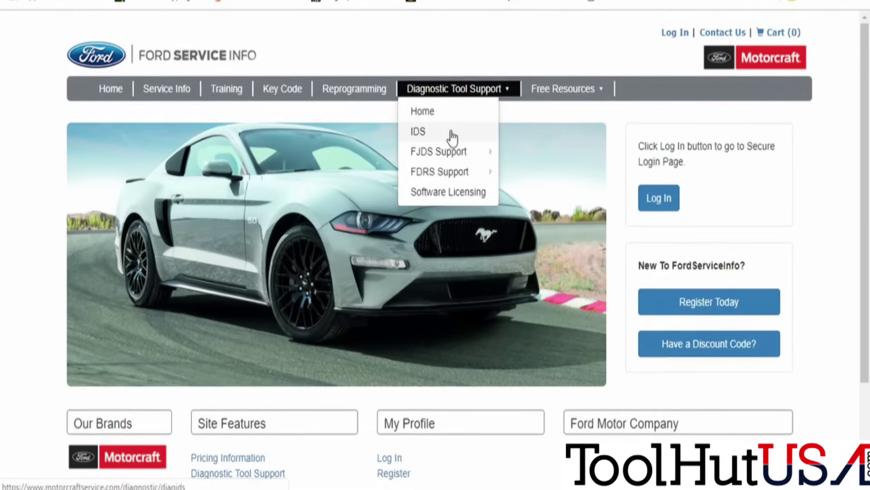
mouse_move(448, 151)
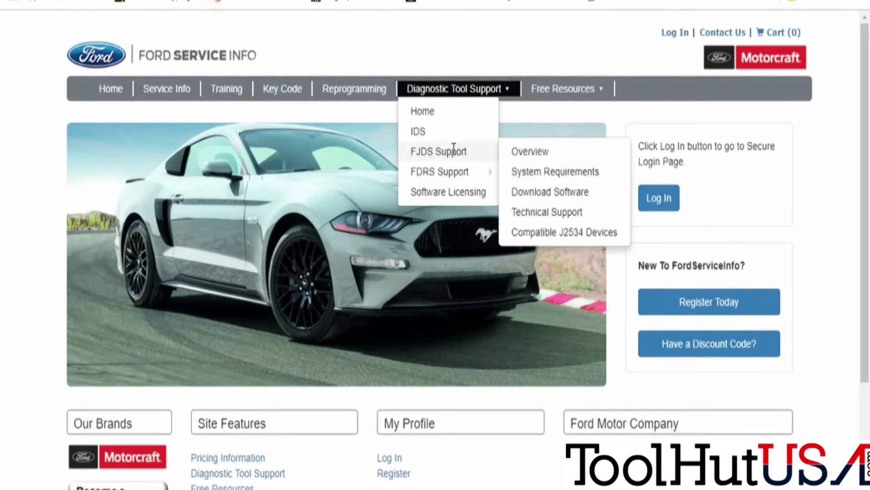
click(578, 192)
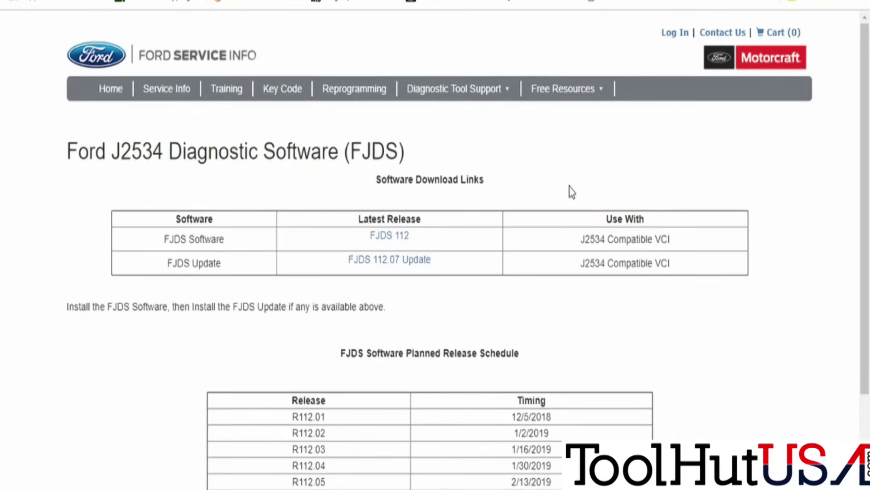
Step: Download FJDS 112 from the Latest Release column
scroll(825, 156, down, 3)
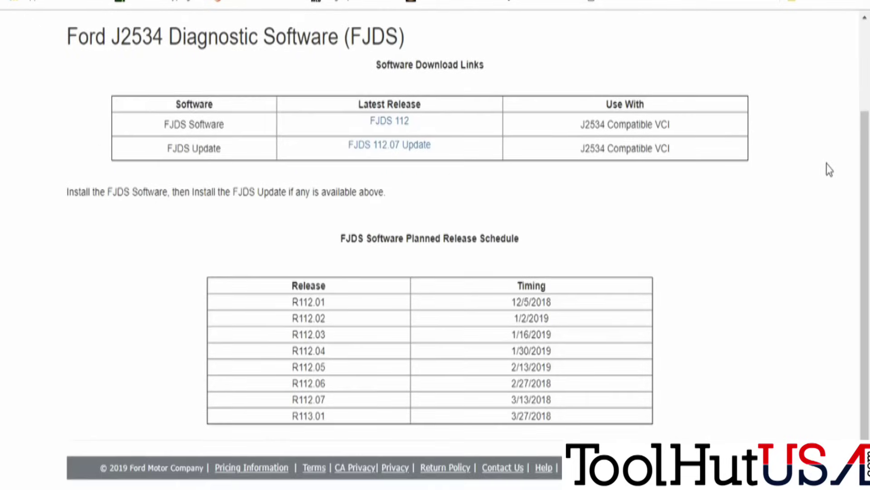
scroll(823, 172, up, 3)
click(386, 235)
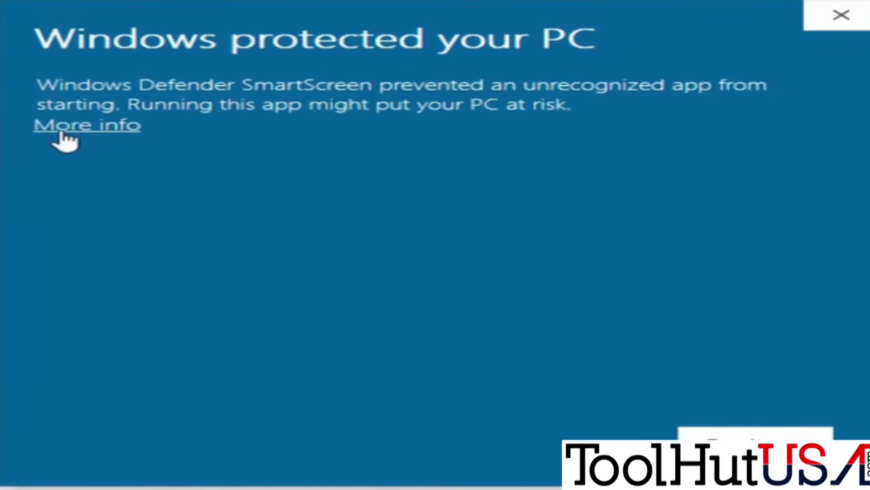
Step: Run the blocked FJDS installer anyway and keep English (United States) as setup language
click(61, 126)
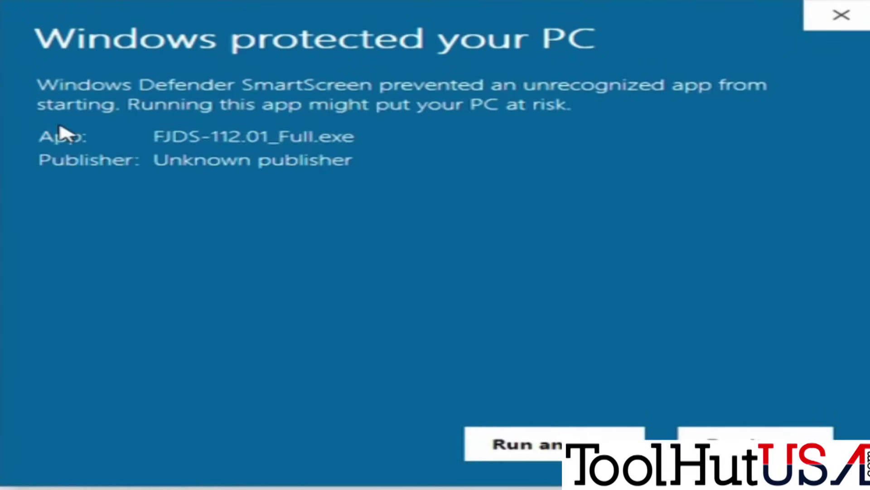
click(524, 446)
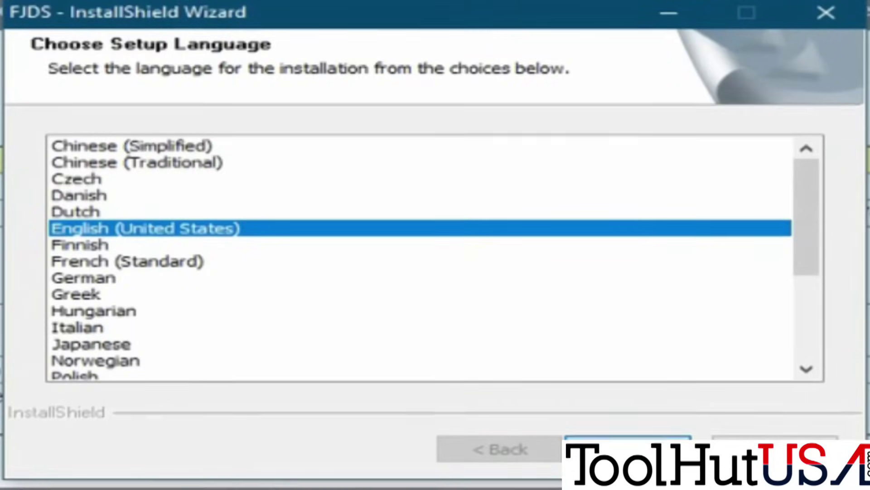
click(628, 449)
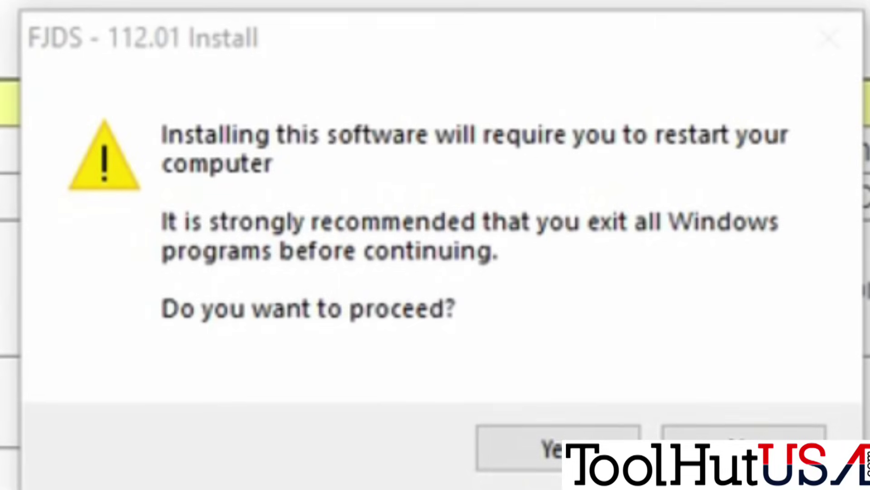
Step: Accept the restart notice and license terms, keep the C drive destination, and start installing
click(550, 448)
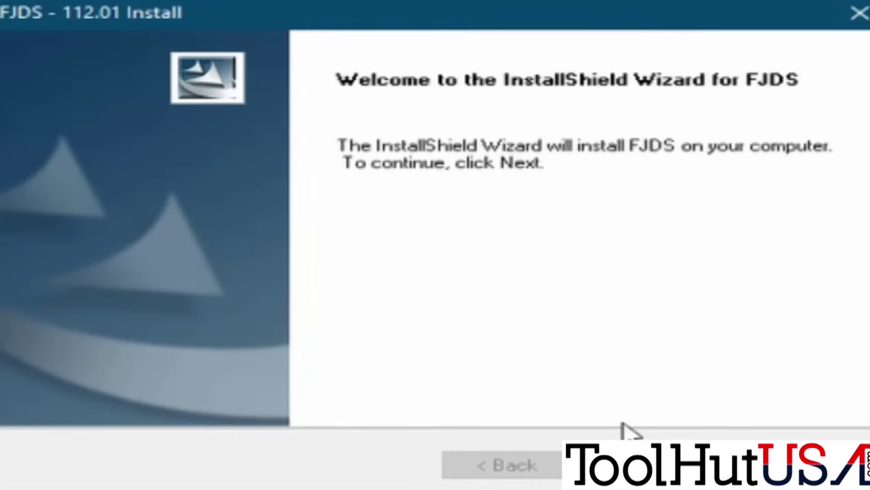
click(624, 465)
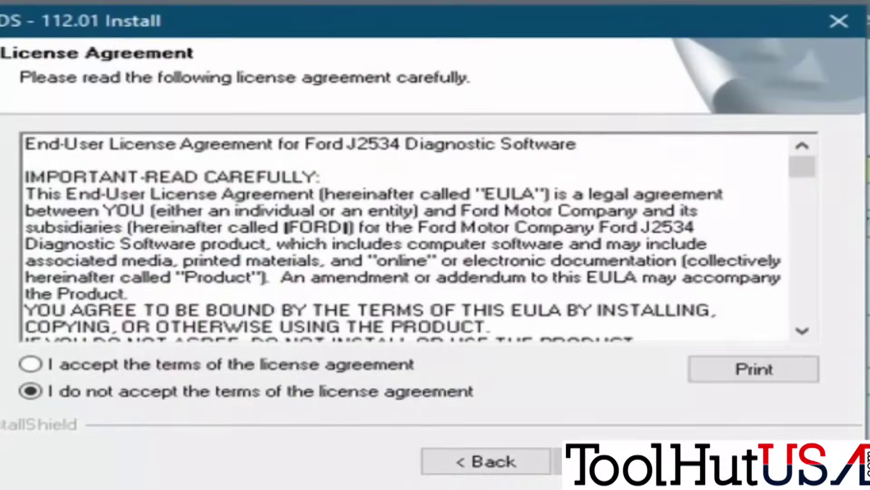
click(132, 365)
click(574, 455)
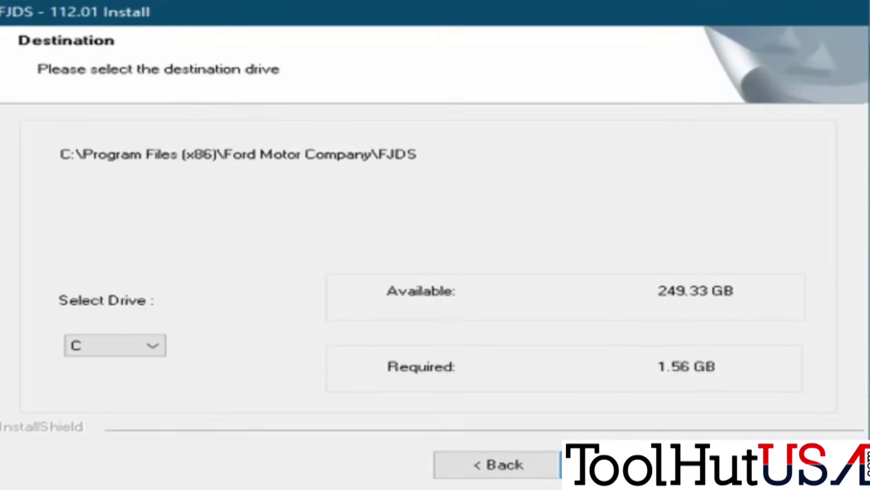
click(585, 464)
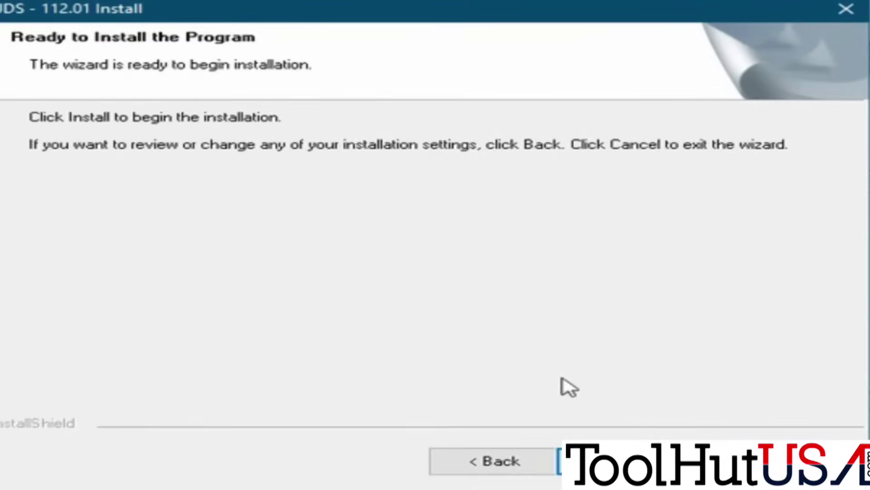
click(590, 461)
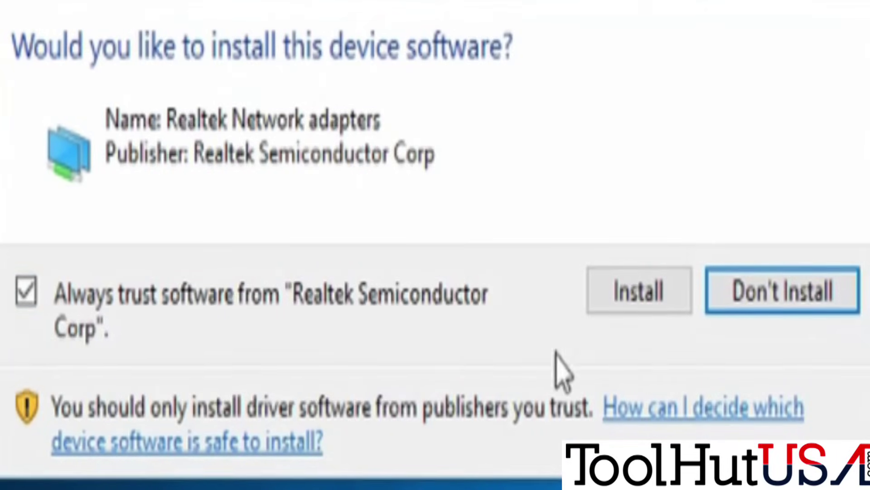
Step: Approve installing the Realtek network adapter device software
click(638, 307)
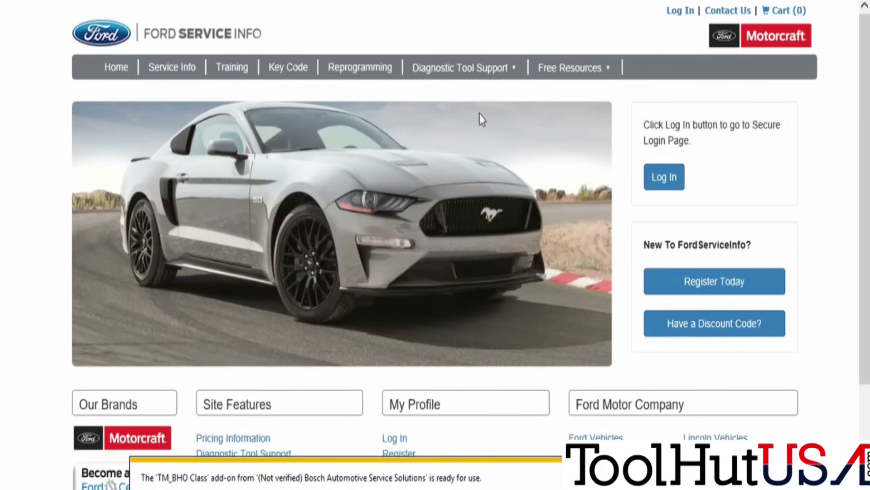
Step: Open the Diagnostic Software page and scroll past the coverage table to the licensing terms
mouse_move(500, 73)
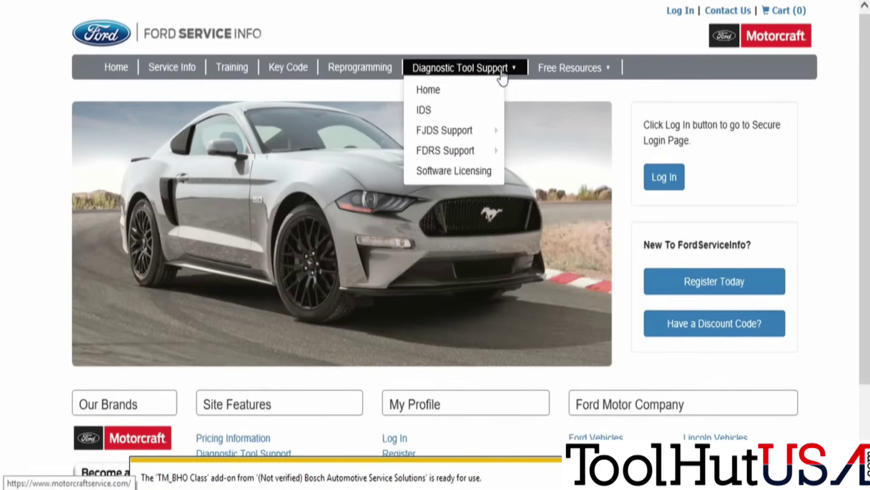
click(451, 179)
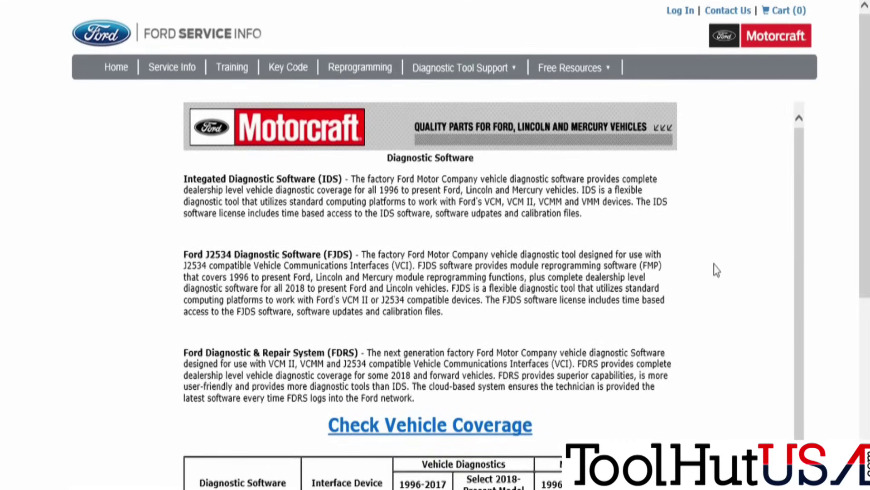
scroll(752, 253, down, 6)
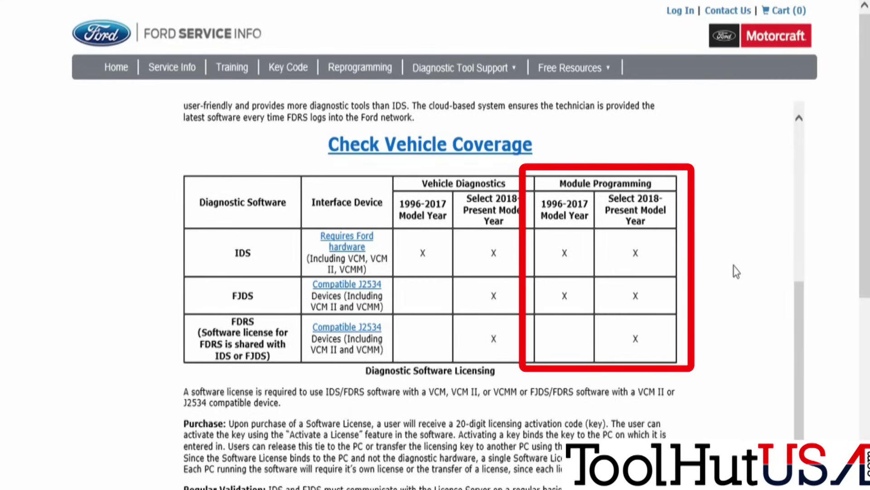
scroll(733, 267, down, 3)
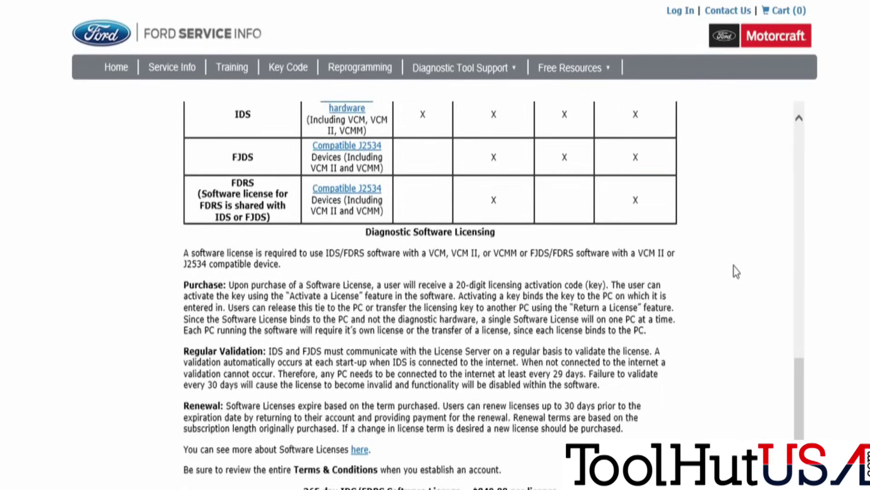
scroll(734, 266, down, 3)
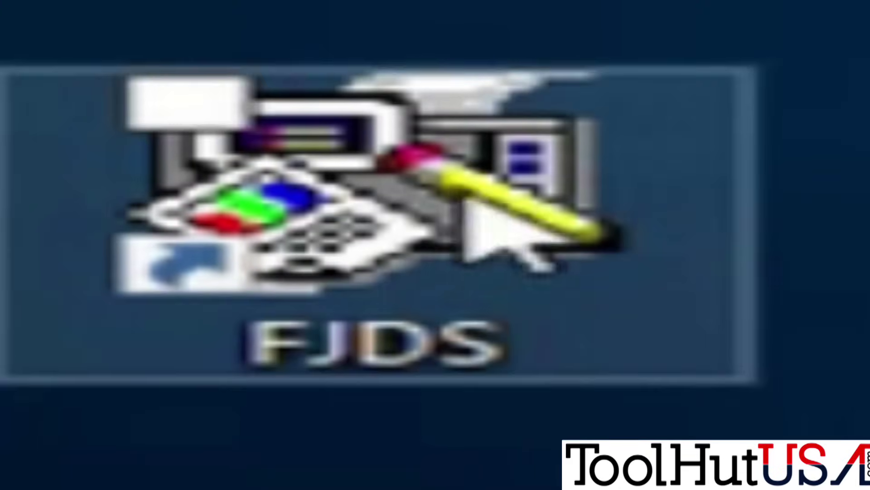
Step: Launch FJDS, dismiss the device warning, save Teradyne(04.04) GNA600, and exit setup
click(467, 202)
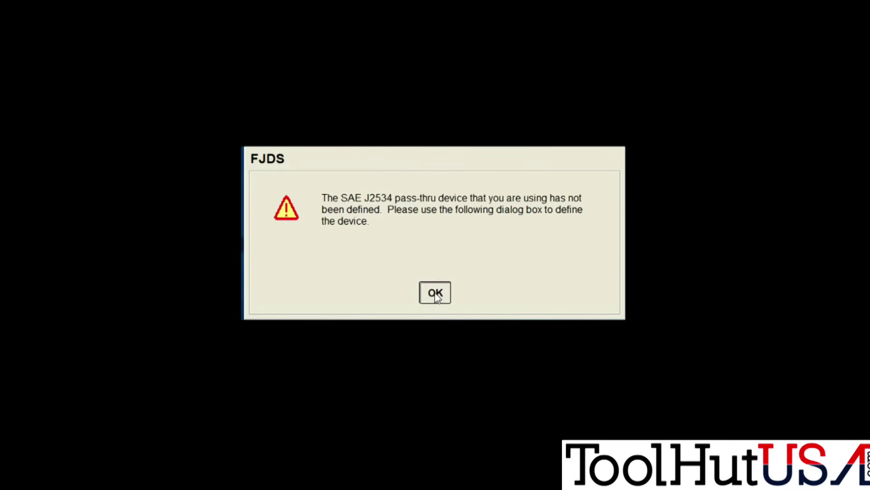
click(436, 294)
click(389, 212)
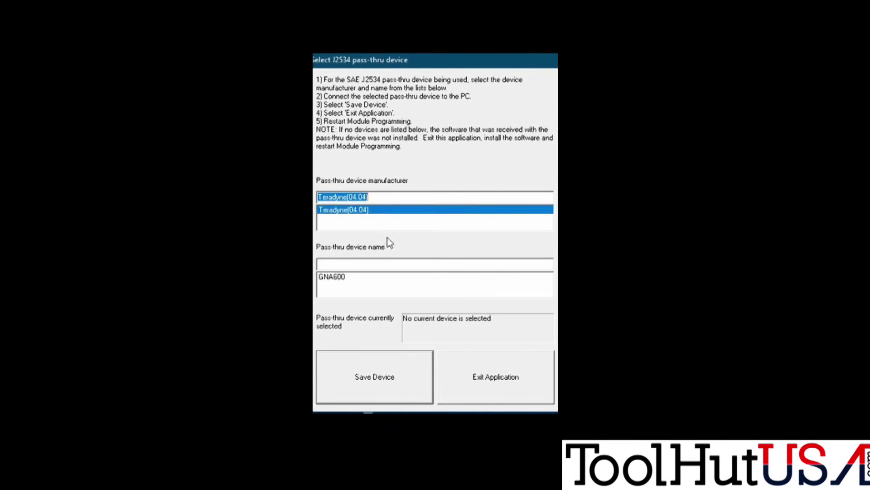
click(355, 279)
click(378, 377)
click(492, 394)
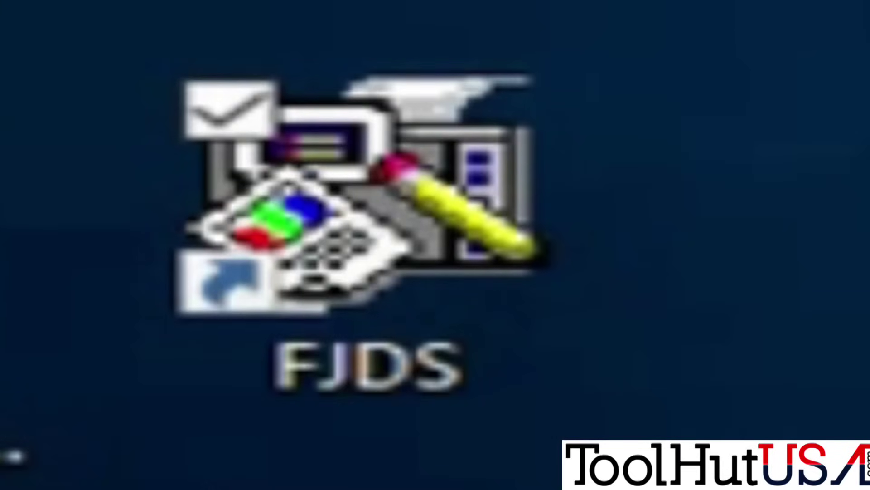
Step: Relaunch FJDS and confirm Non-Dealer as dealer type with UNITED STATES
double_click(394, 170)
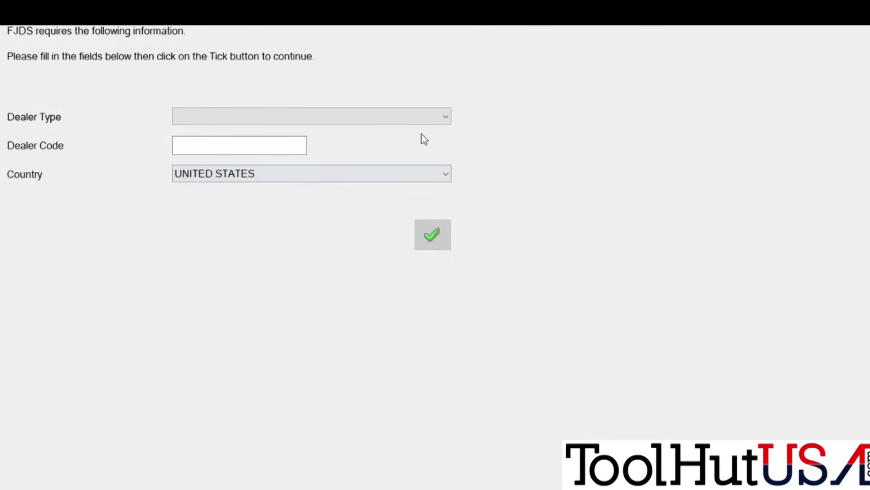
click(410, 118)
click(346, 159)
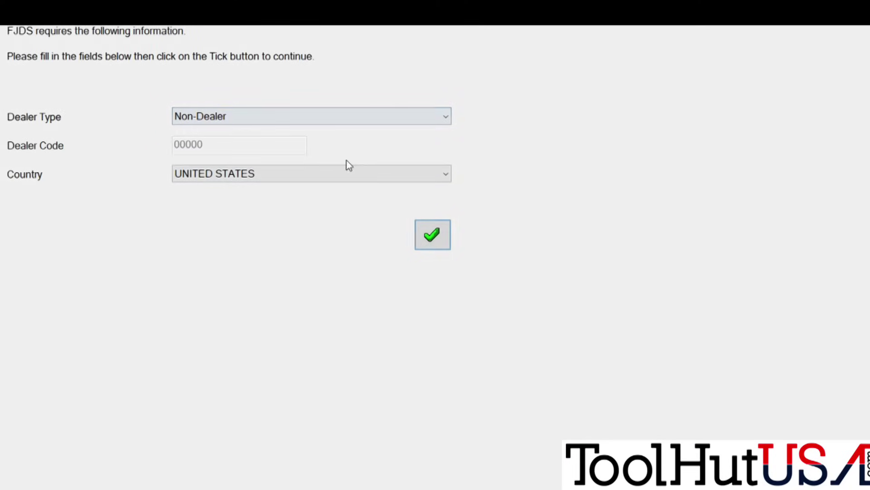
click(436, 239)
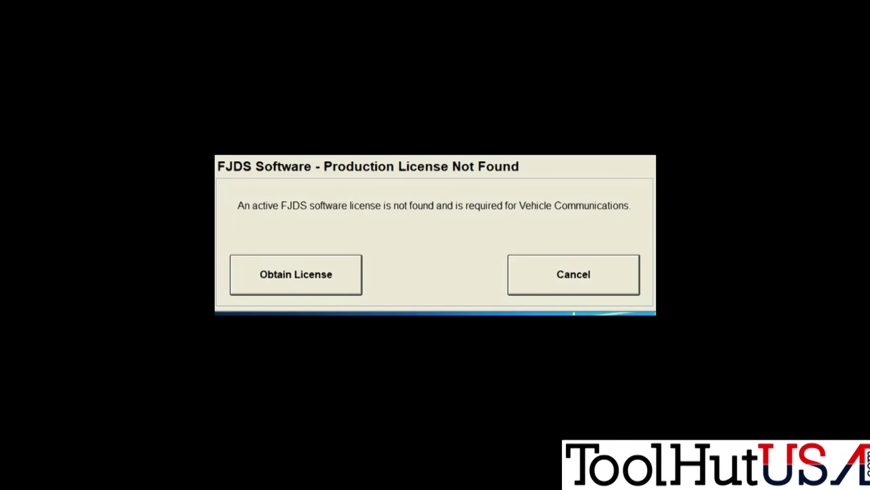
Step: Dismiss the Production License Not Found notice and continue to the FJDS main session screen
click(598, 274)
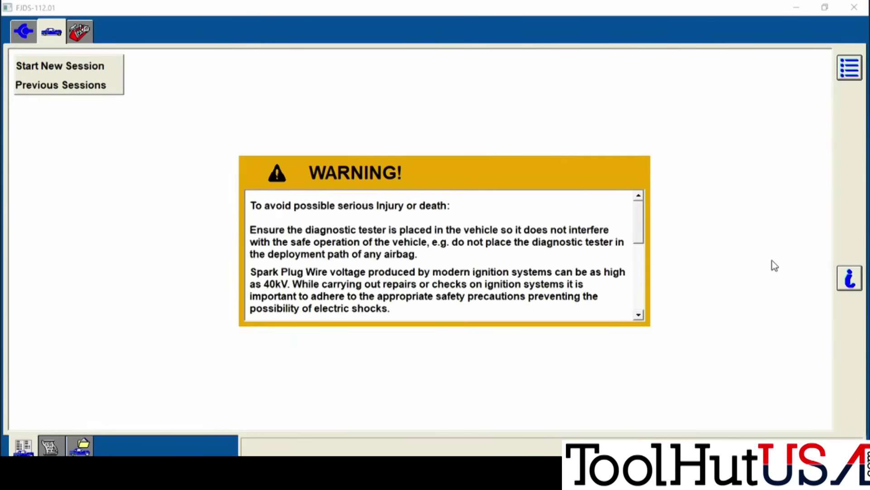
Step: On the Information page, check the Software License and Hardware details, then collapse both
click(21, 33)
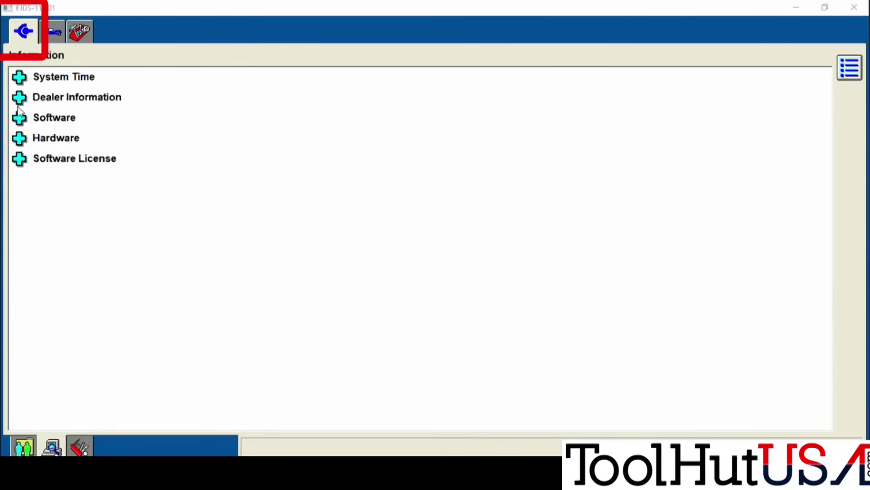
click(18, 161)
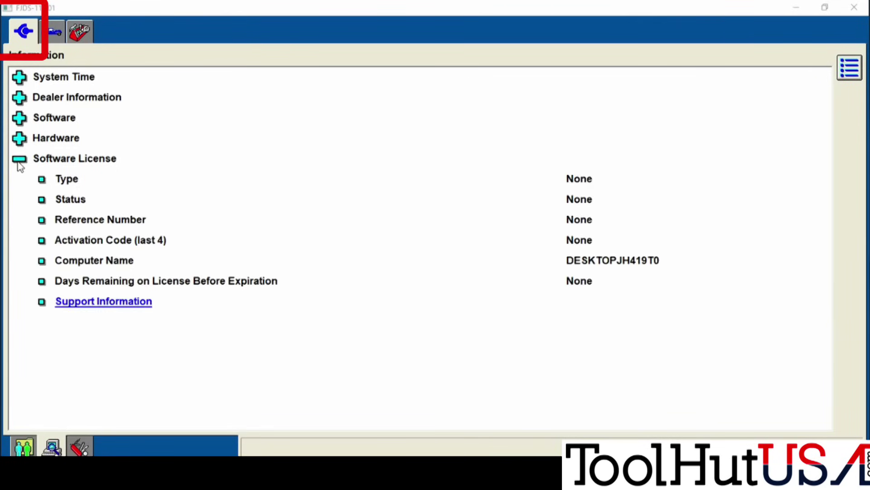
click(18, 162)
click(21, 140)
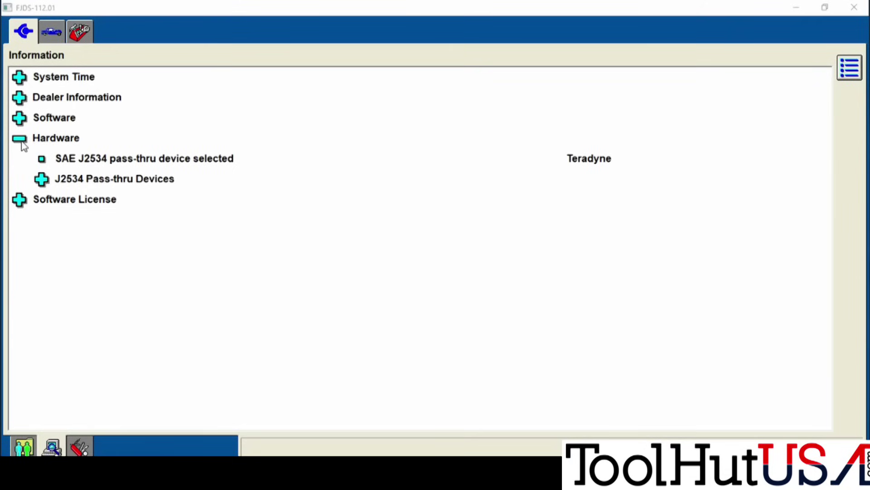
click(20, 140)
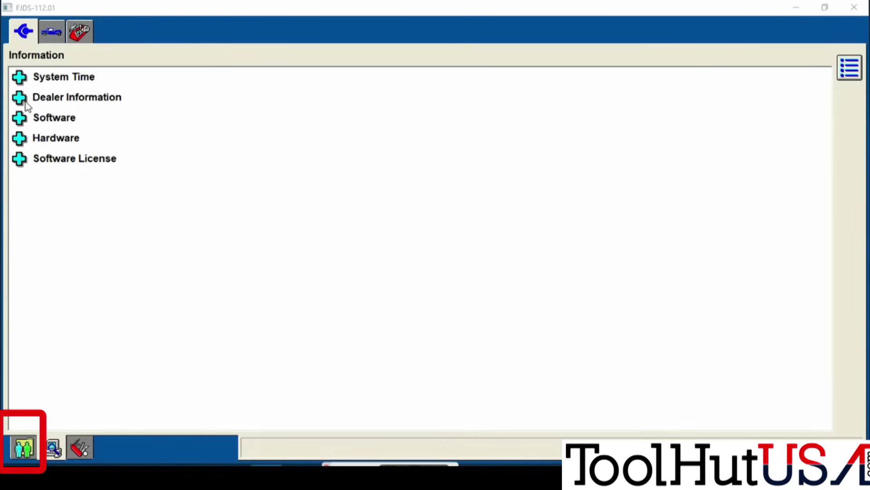
Step: Edit the DEFAULT USER settings: Temperature Fahrenheit, Pressure psi, Distance Miles
click(23, 449)
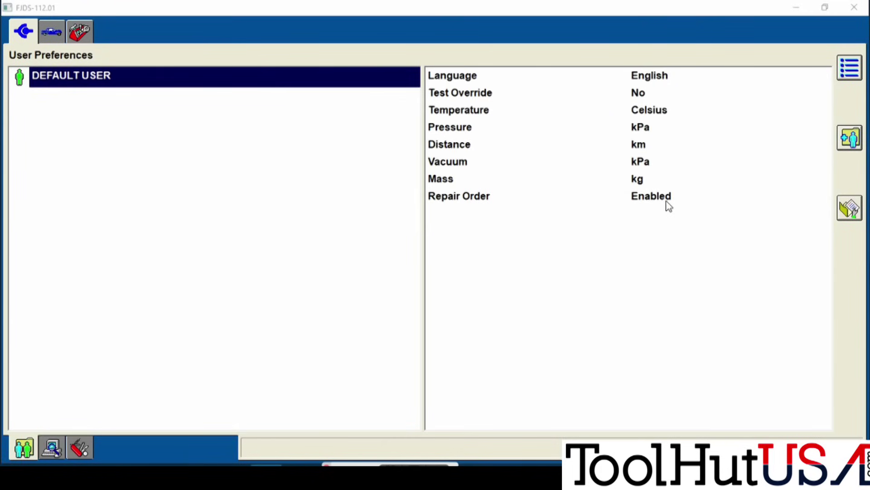
click(848, 211)
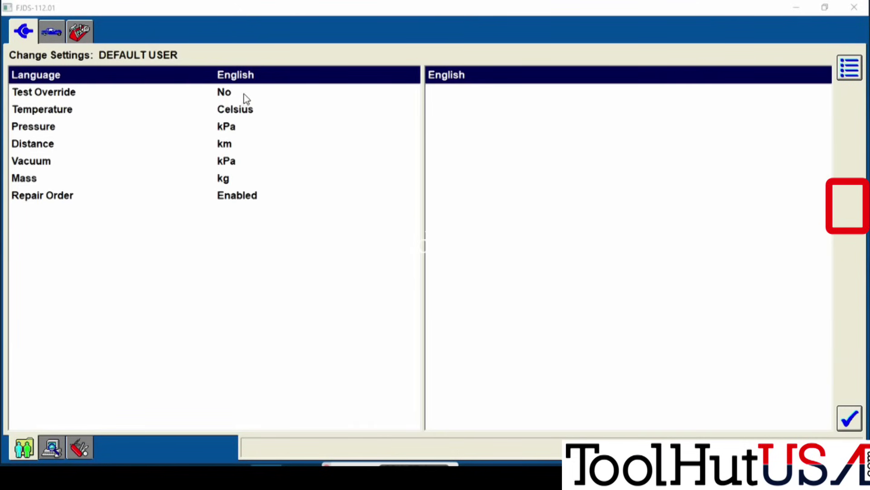
click(245, 115)
click(500, 93)
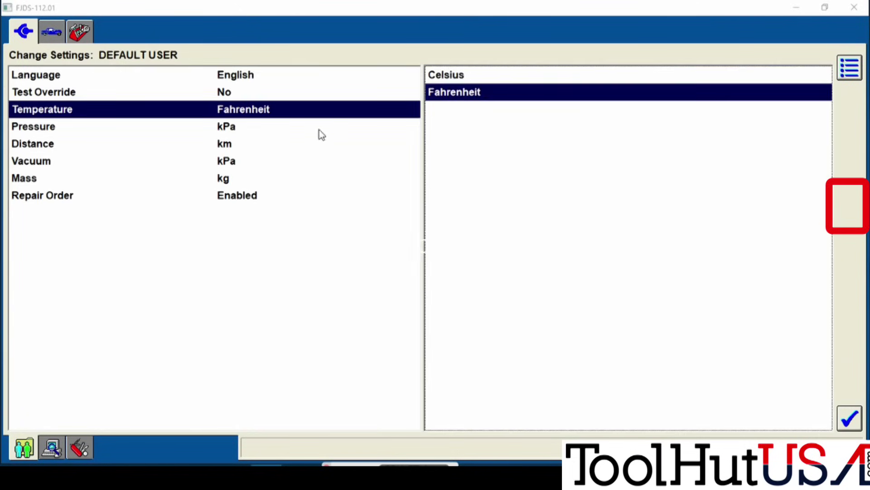
click(298, 129)
click(444, 110)
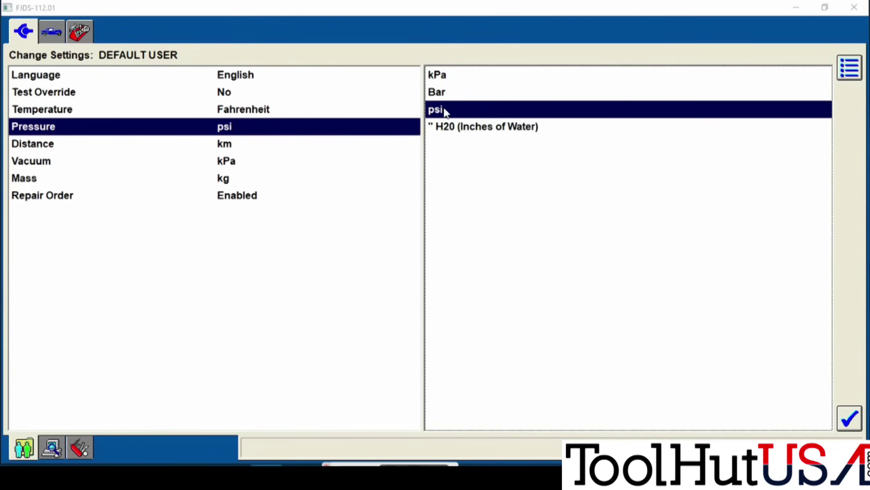
click(313, 150)
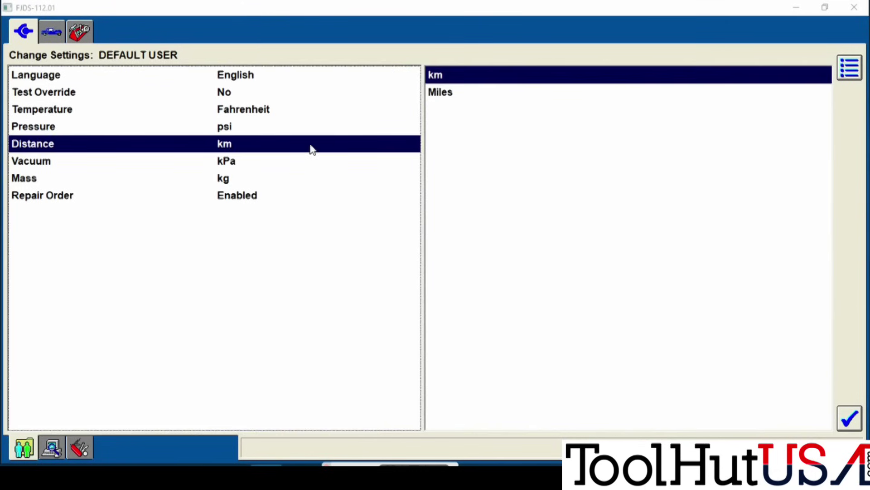
click(440, 93)
Step: Set Vacuum to inches of water and Mass to lb, disable Repair Order, and save
click(341, 162)
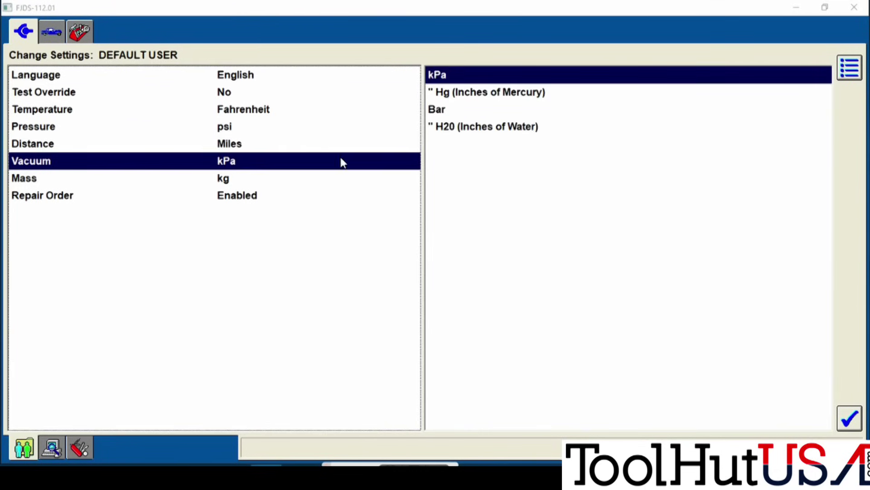
click(456, 111)
click(444, 129)
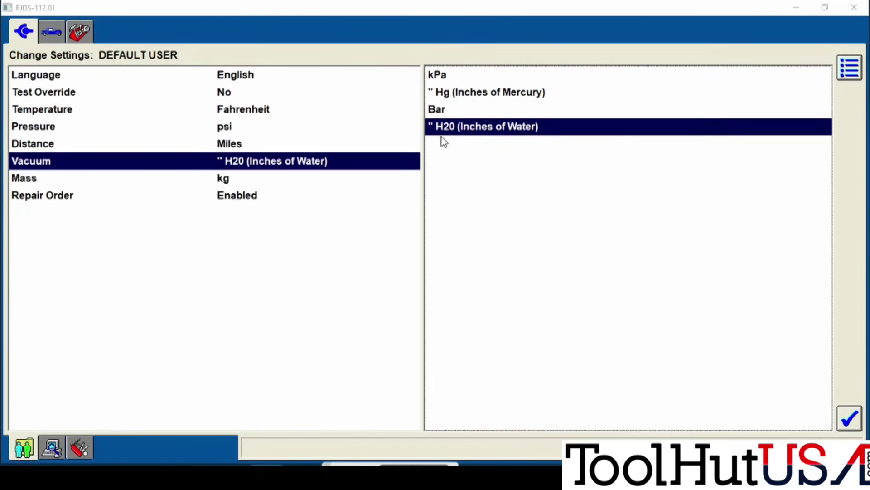
click(370, 178)
click(458, 96)
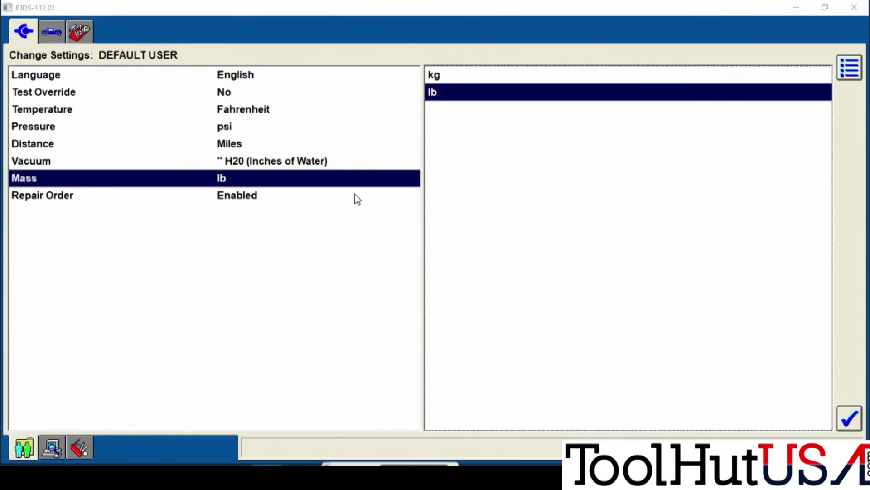
click(316, 202)
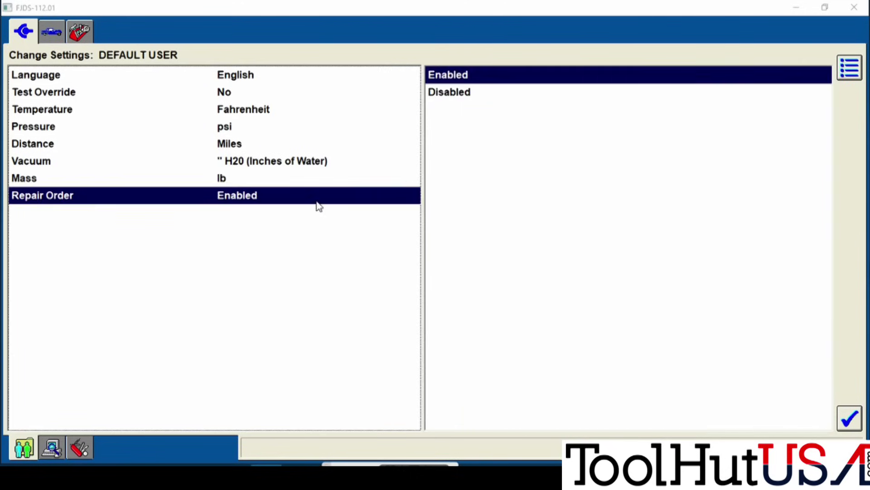
click(436, 93)
click(848, 419)
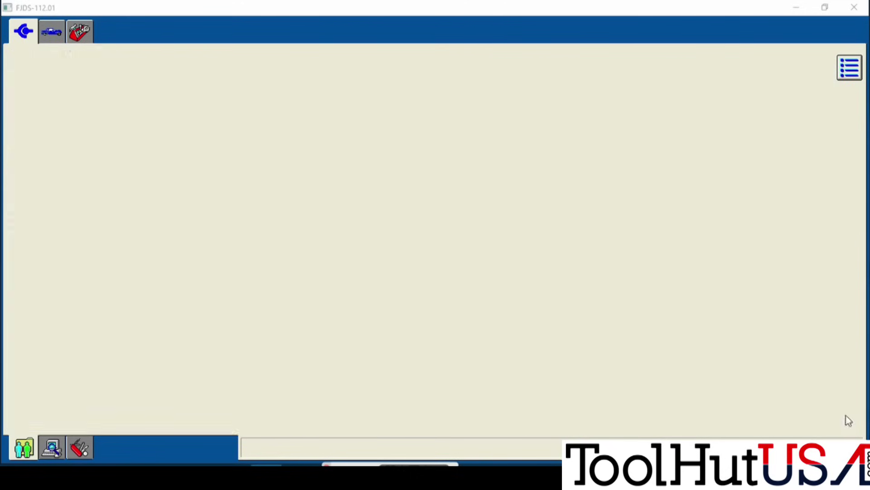